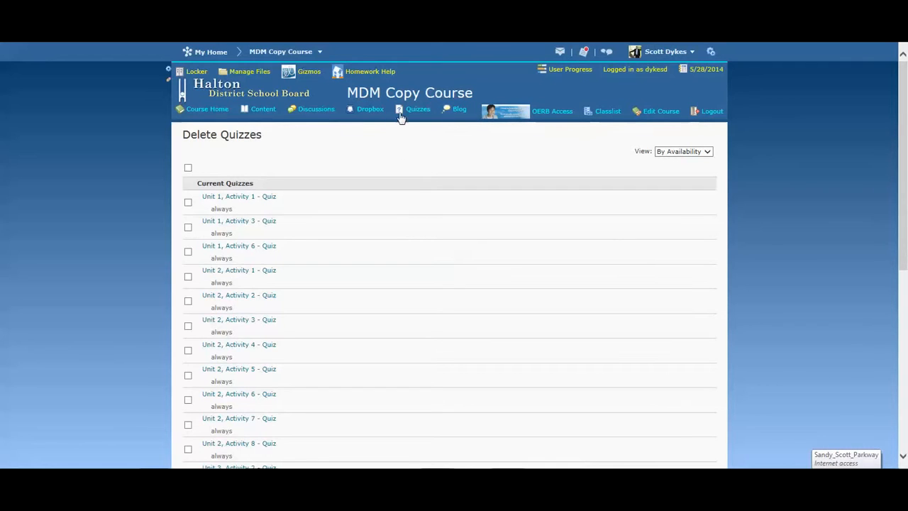
Create a new quiz named Math and allow attempts to be set as graded immediately upon completion.
click(428, 121)
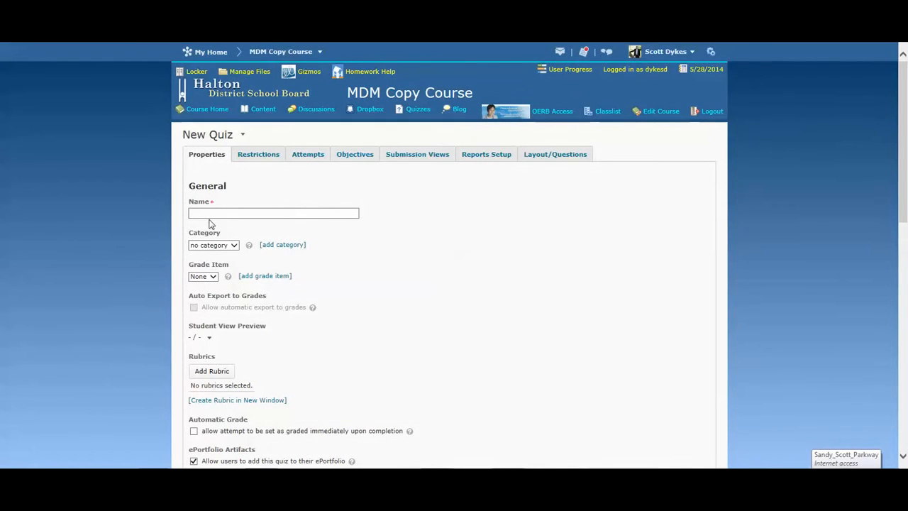
click(213, 214)
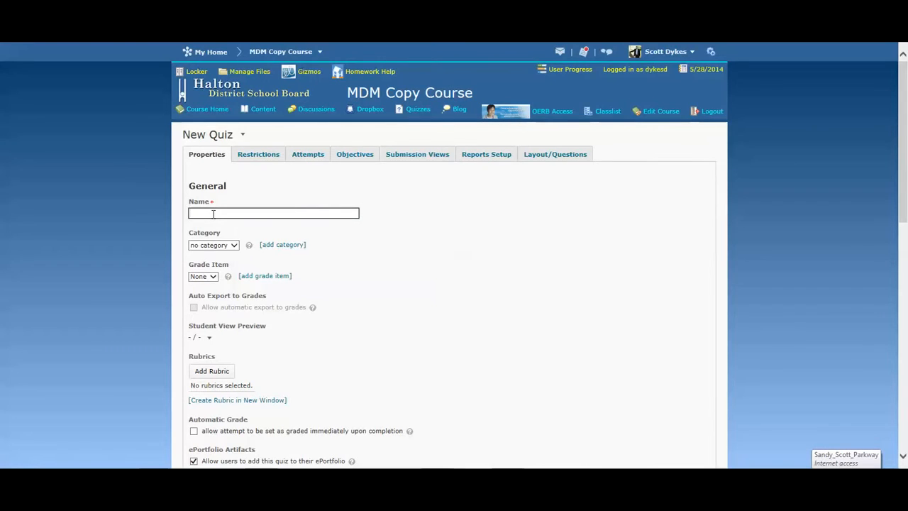
text(Mat h)
drag(902, 204, 903, 269)
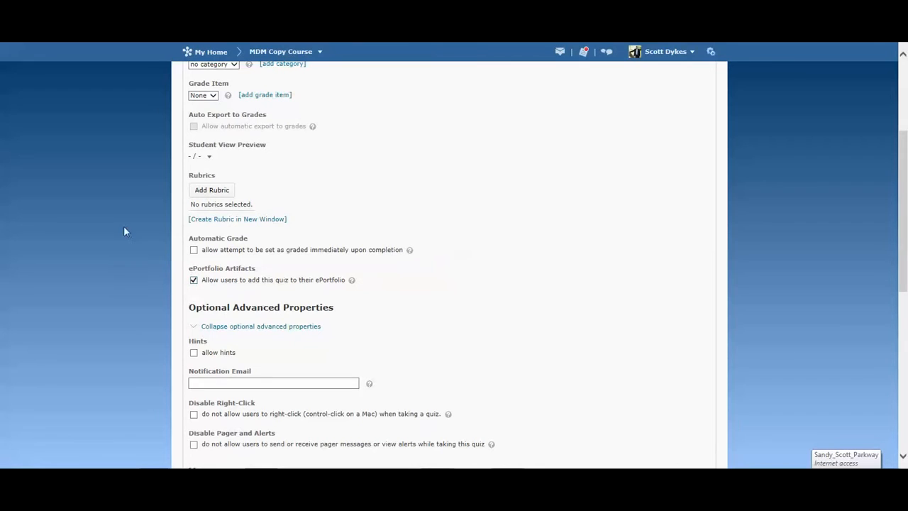
click(194, 250)
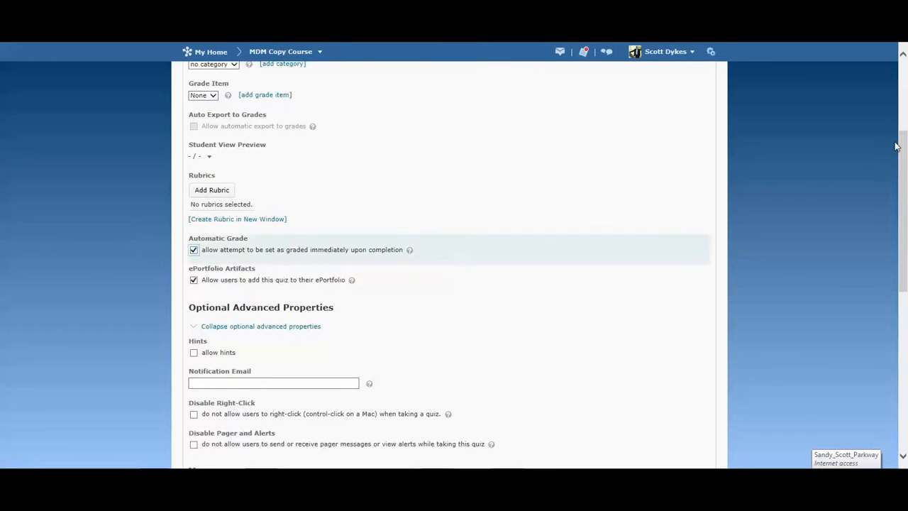
Set the Math quiz's availability status to Active and its allowed attempts to Unlimited.
scroll(298, 201, up, 3)
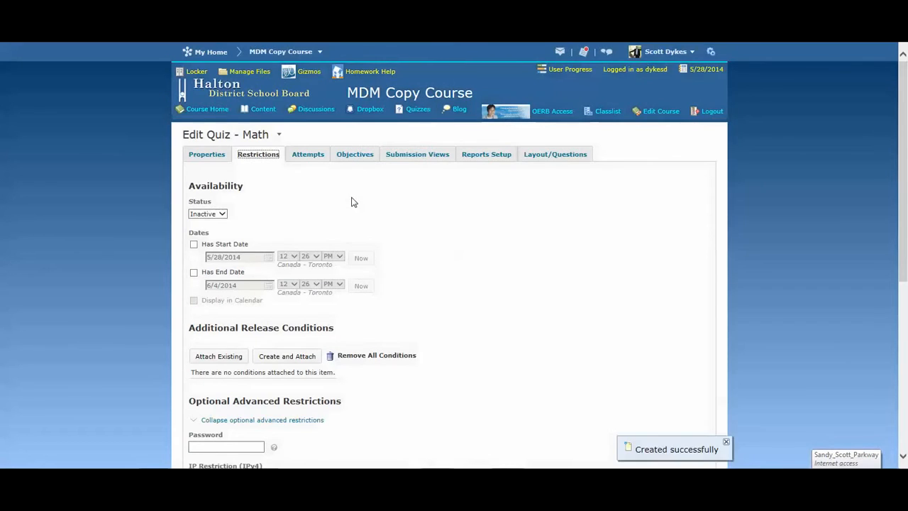
click(212, 214)
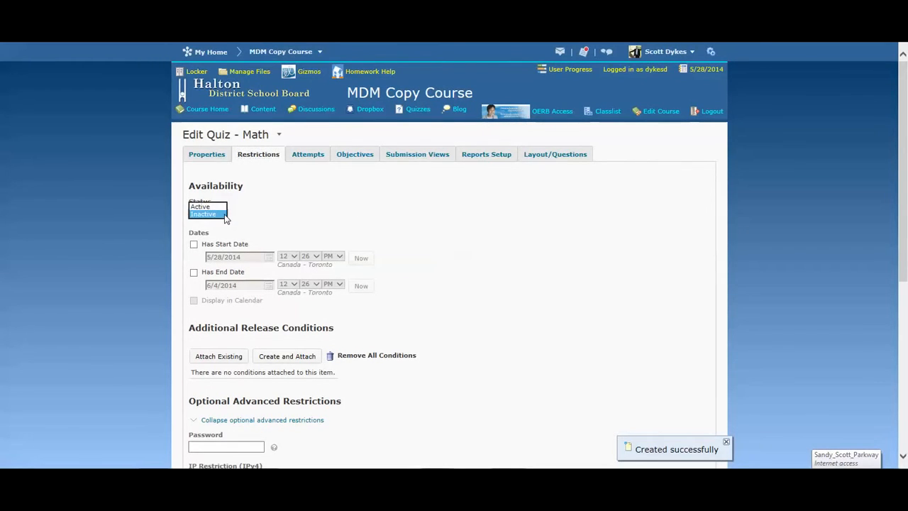
click(214, 208)
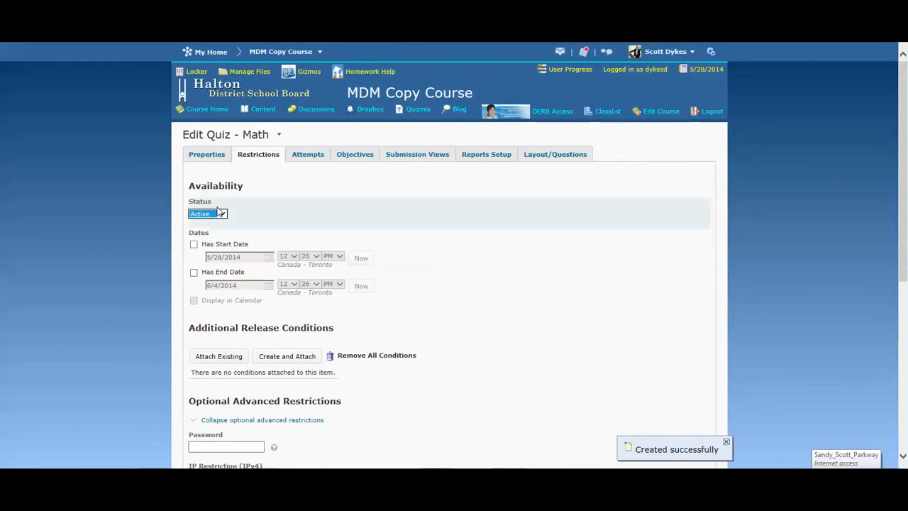
click(311, 156)
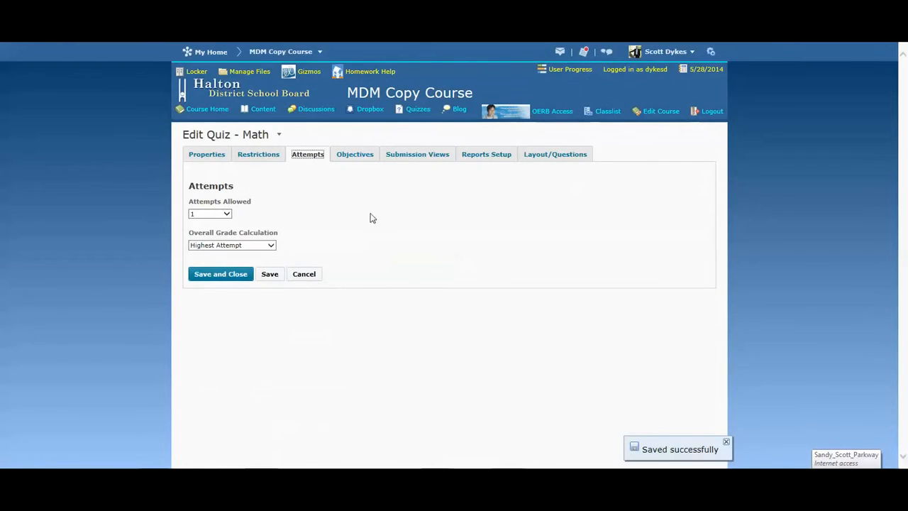
click(227, 215)
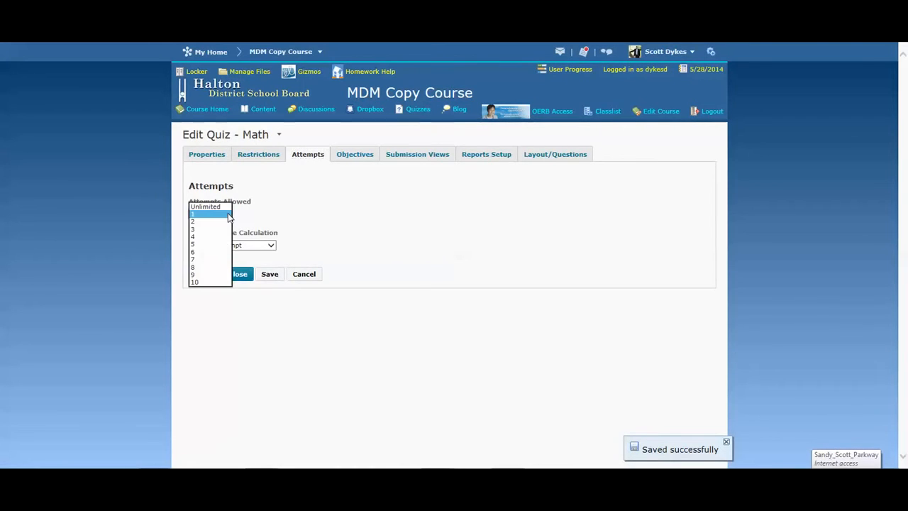
click(213, 206)
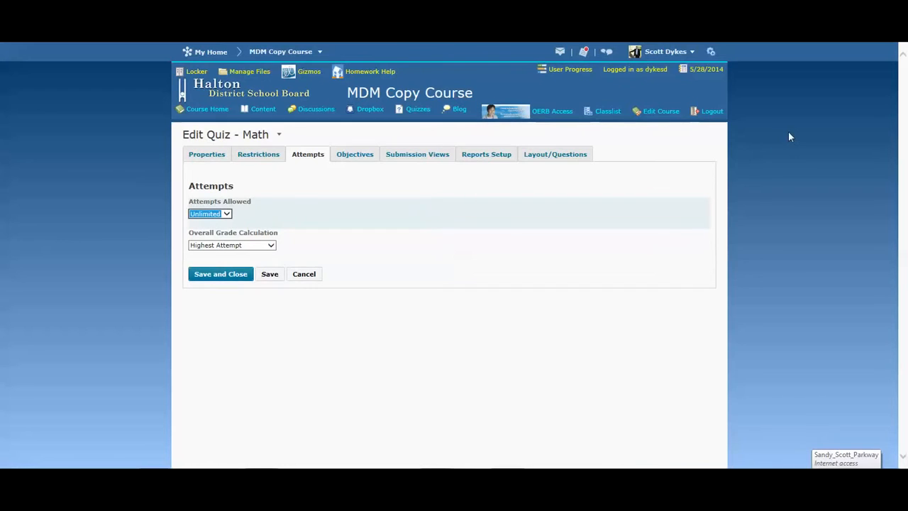
Start a new Arithmetic question (2+2) in the Math quiz's questions.
click(561, 156)
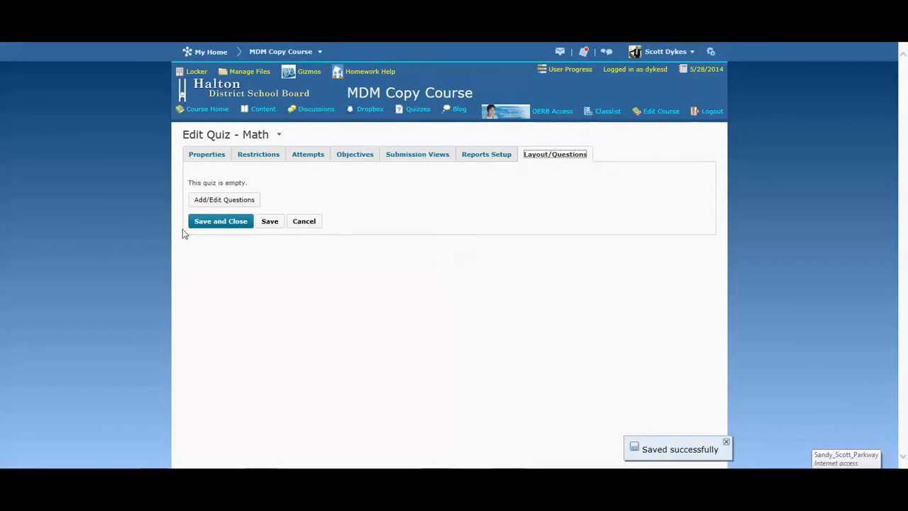
click(217, 202)
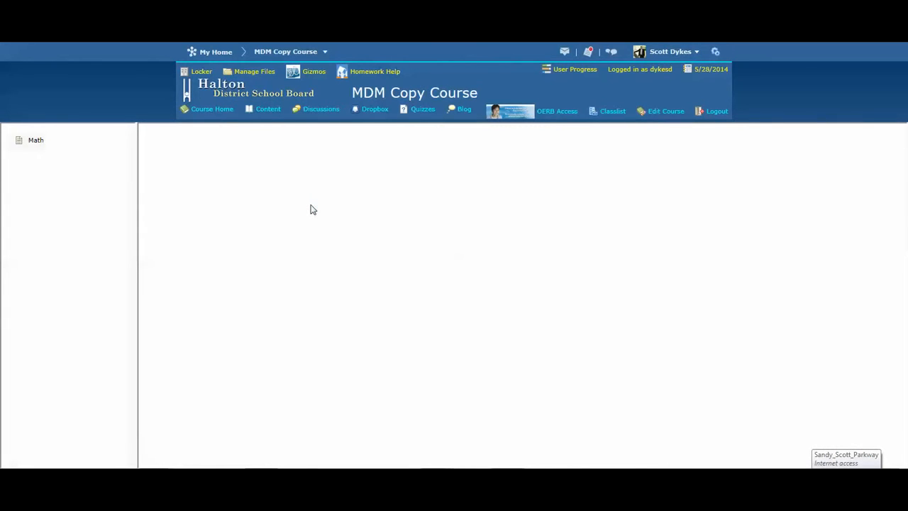
click(174, 154)
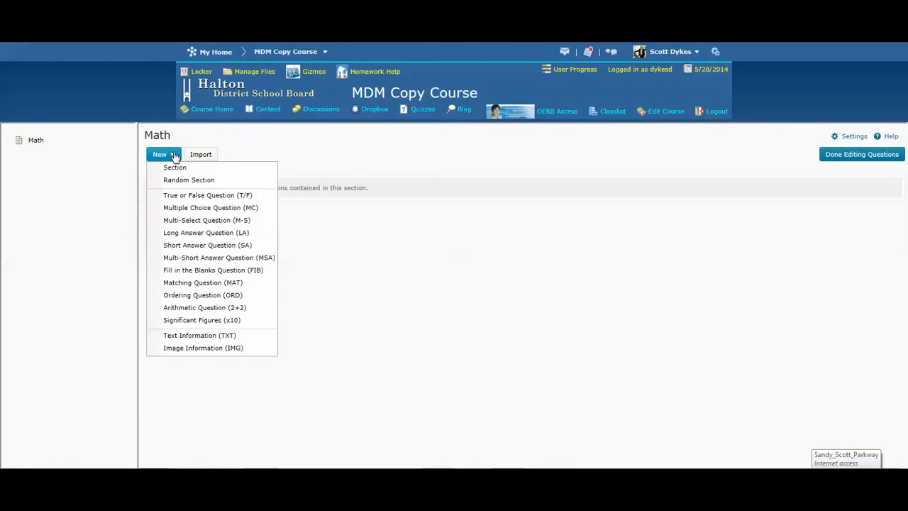
click(217, 308)
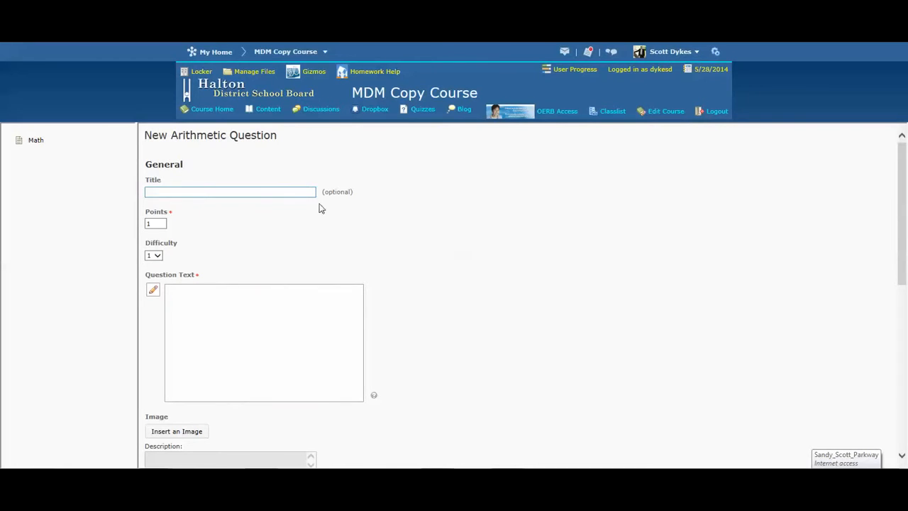
Name the arithmetic question's two variables x and y.
drag(906, 236, 905, 279)
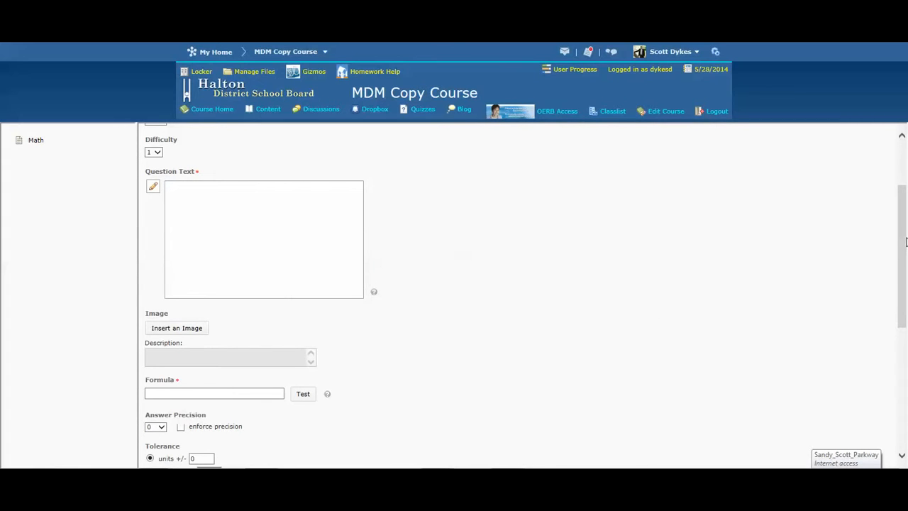
drag(906, 242, 899, 362)
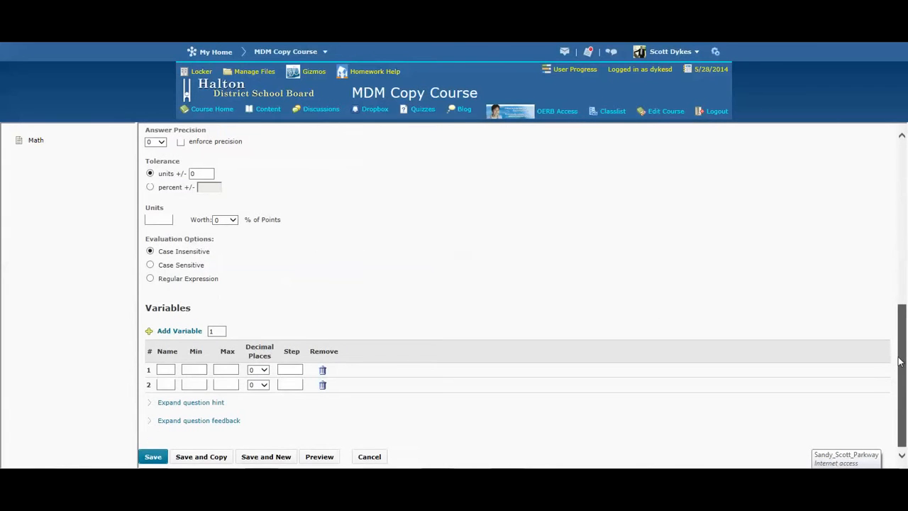
click(168, 369)
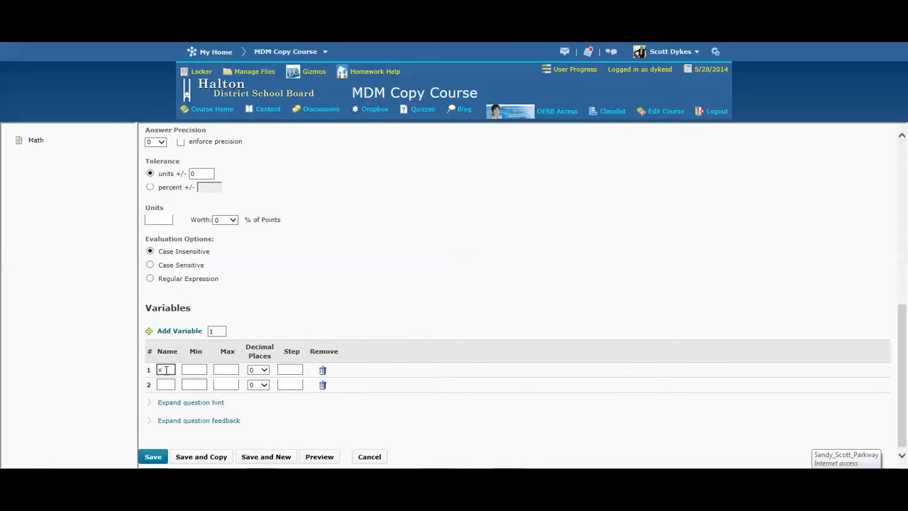
click(170, 383)
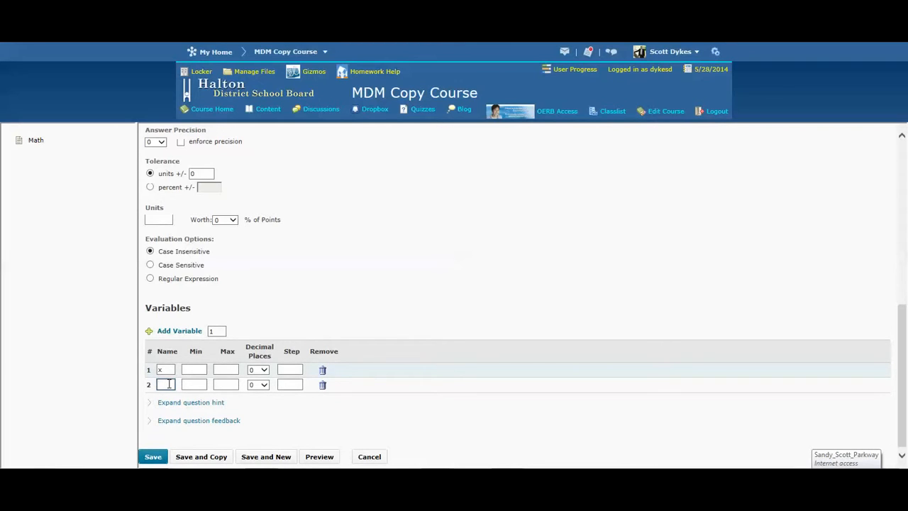
text(y)
Set the minimum to -10 and the maximum to 10 for both variables, with 0 decimal places for x.
click(204, 368)
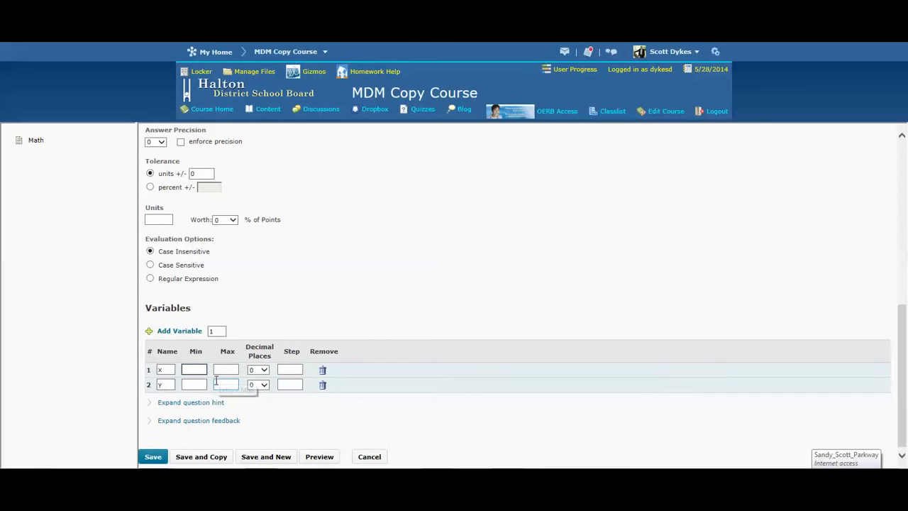
text(-10)
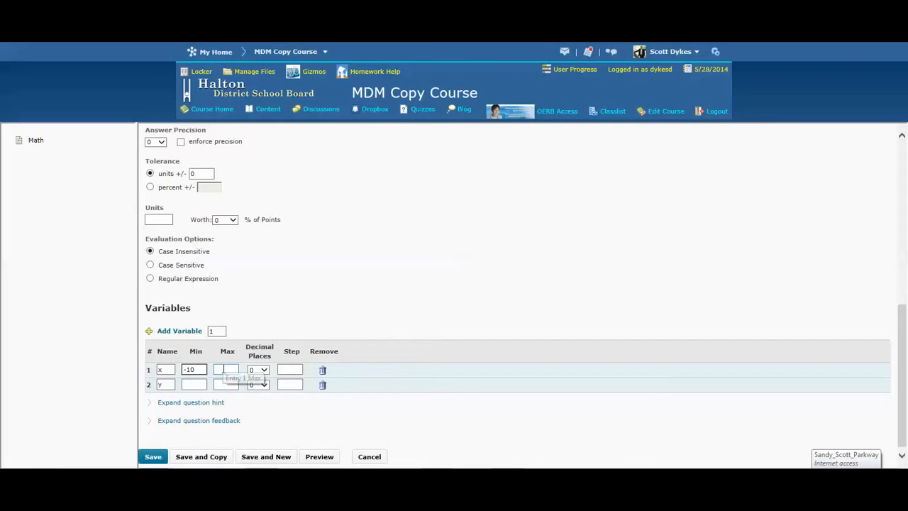
click(227, 369)
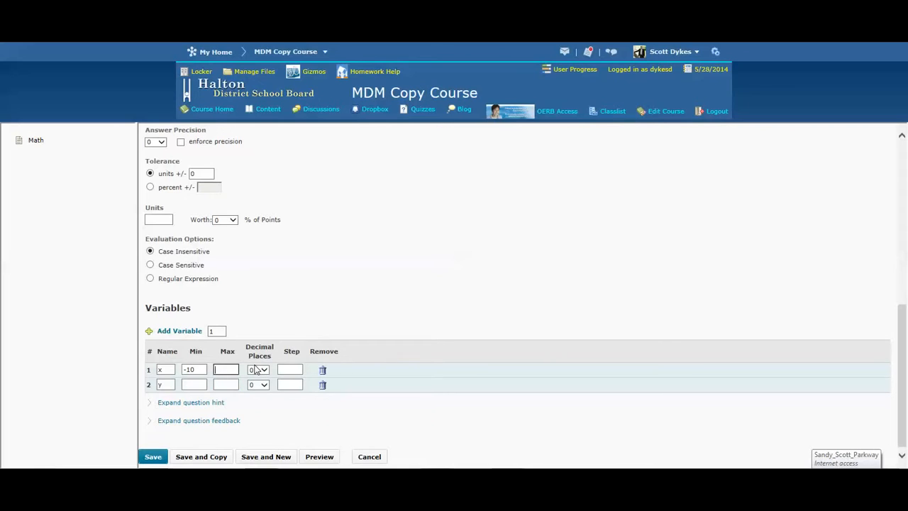
text(10)
click(197, 384)
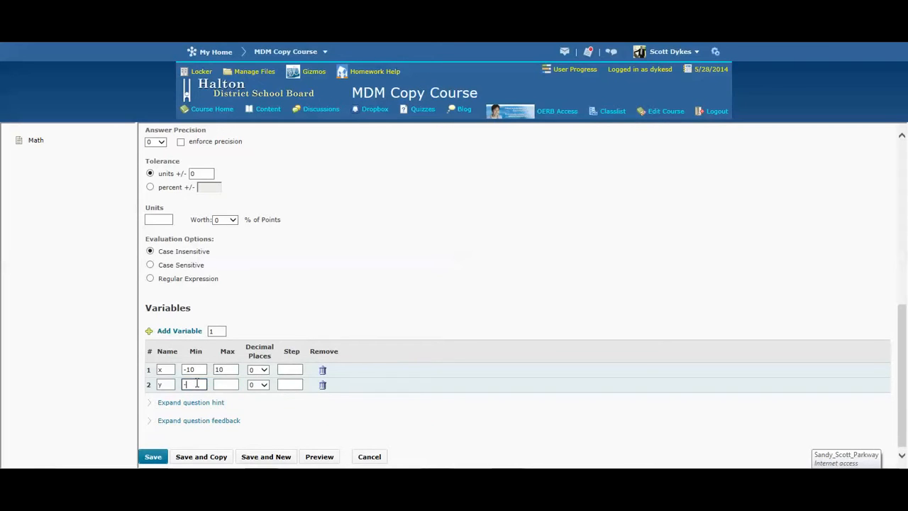
text(-10)
click(229, 387)
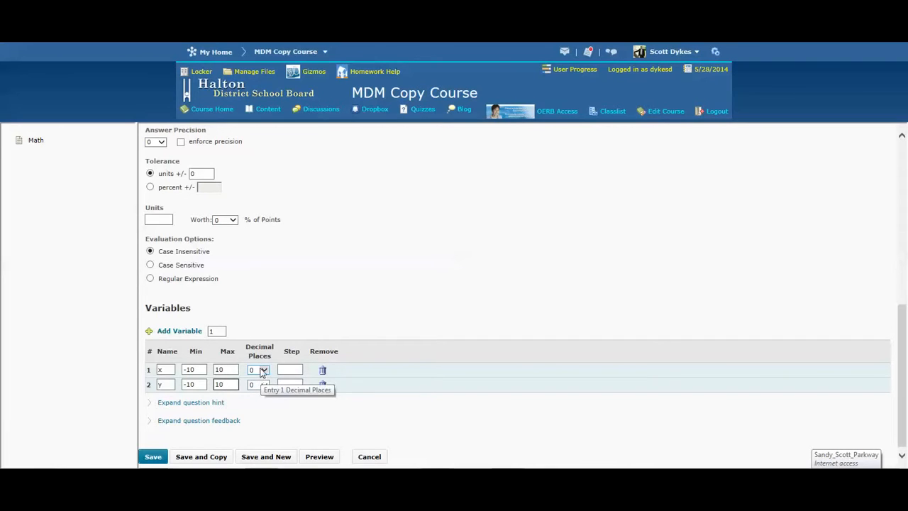
click(264, 370)
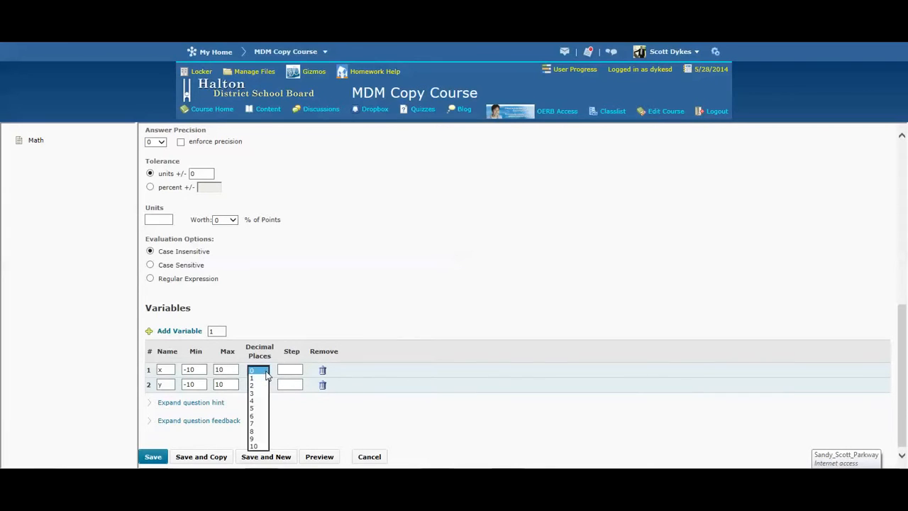
click(265, 375)
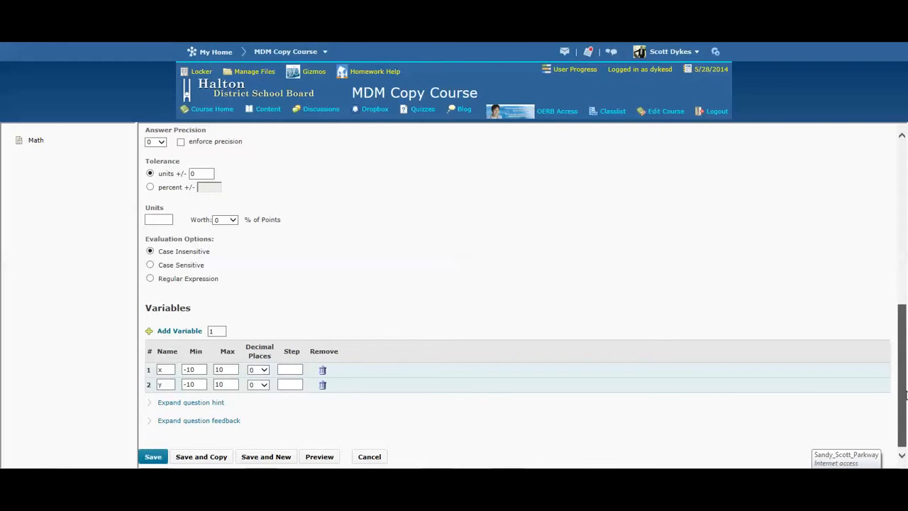
Enter a formula that adds the variables x and y, each in curly braces, and test it.
scroll(298, 358, up, 3)
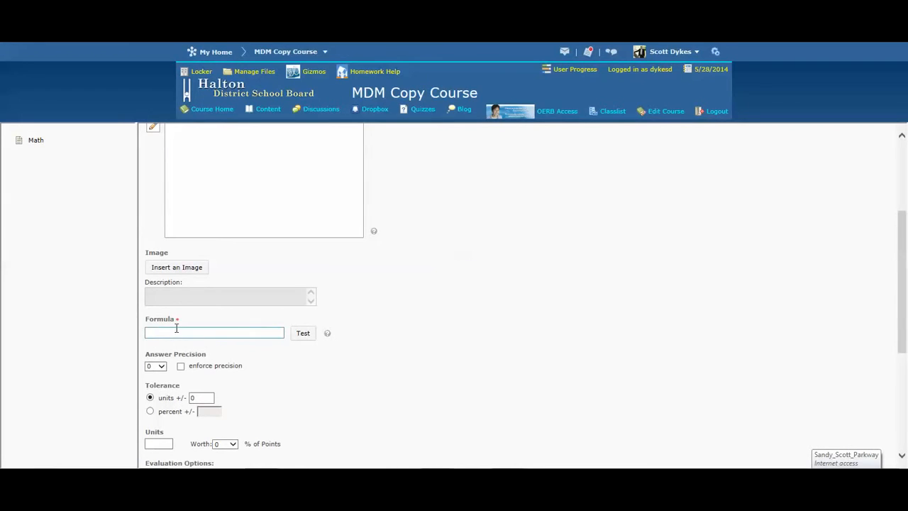
click(176, 330)
text({)
text(a)
text(} )
text(+)
text( {)
text(y})
key(BackSpace)
text(x)
click(303, 334)
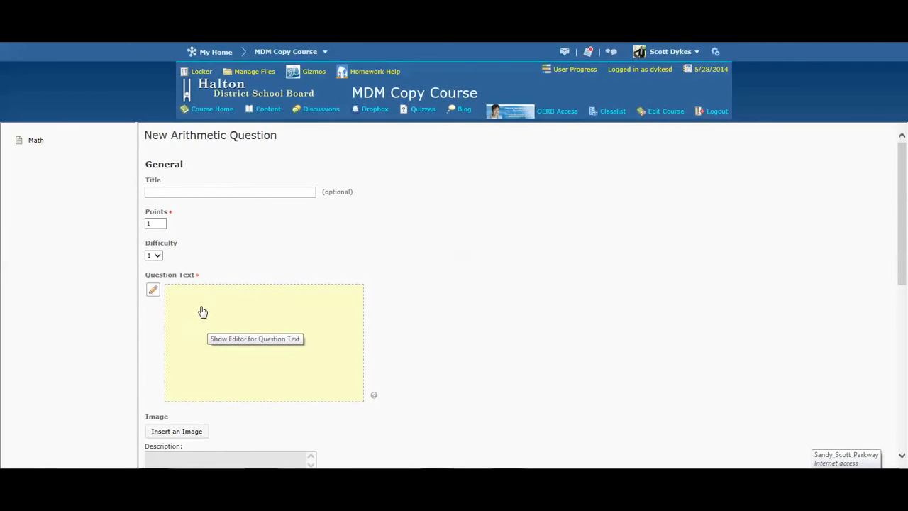
Write the question text "Find the sum of the following:" with "({x}) + ({y})" on the line below.
click(350, 336)
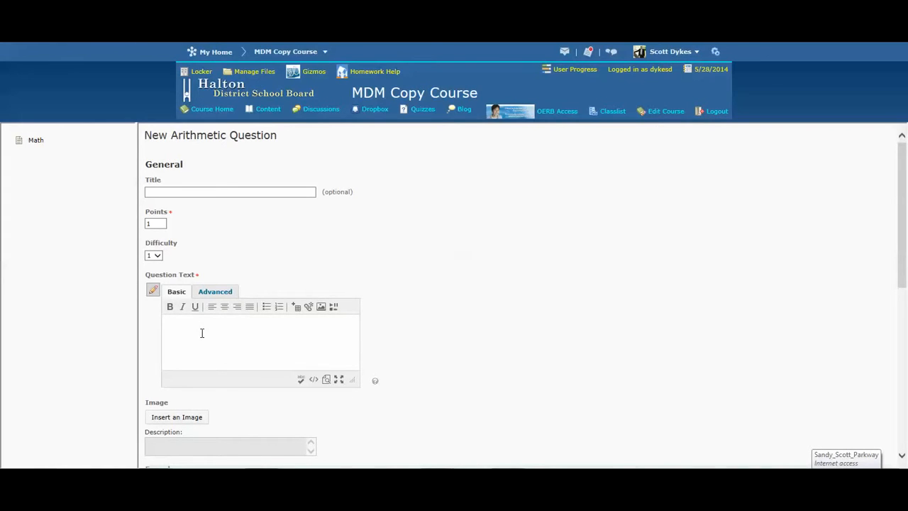
text(Find the sum of the following:)
key(Return)
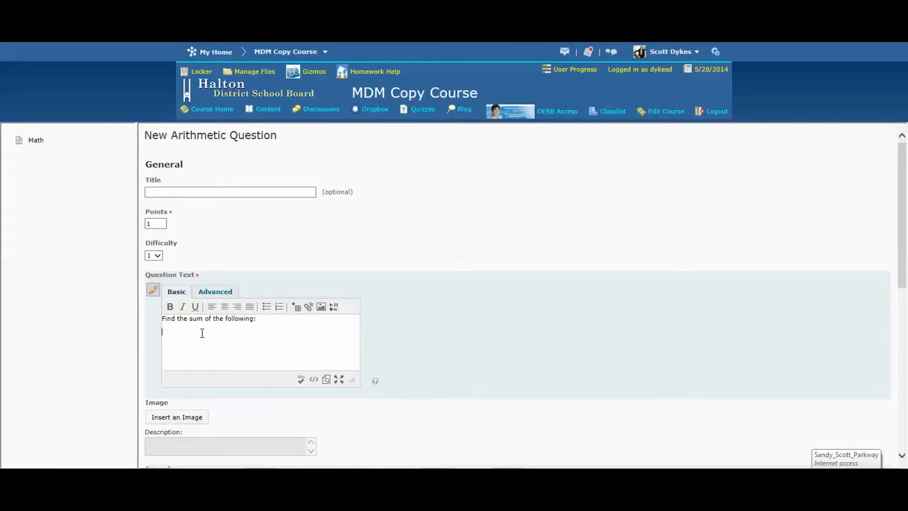
text(({x}) + ({y}))
Upload Integers.jpg from the computer as the question's image and save the arithmetic question.
click(196, 415)
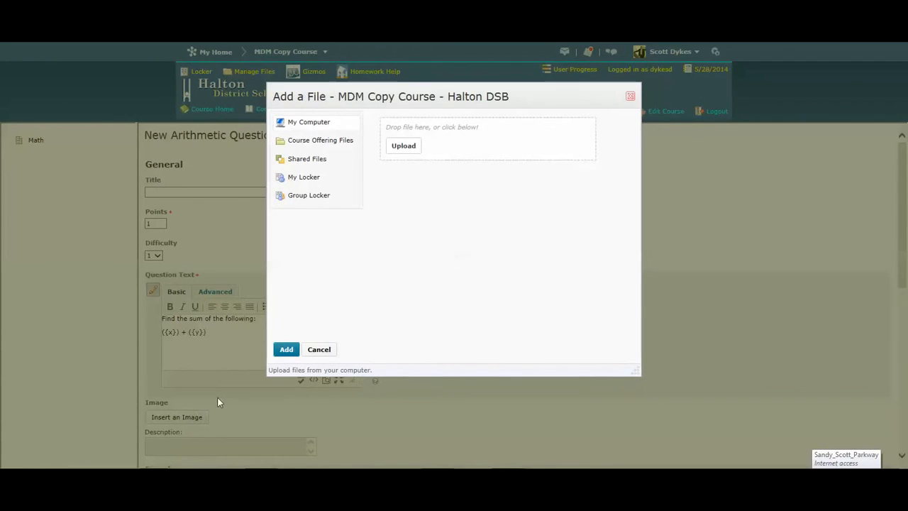
click(404, 153)
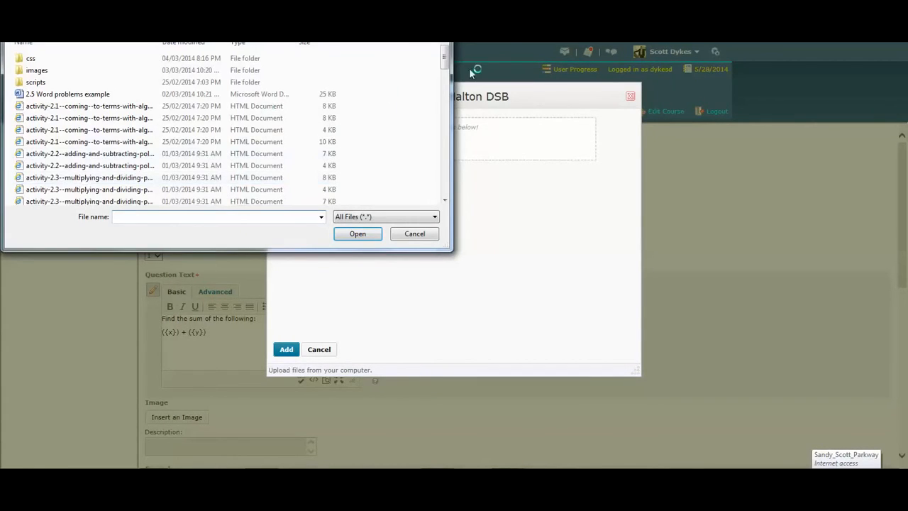
click(190, 43)
double_click(43, 59)
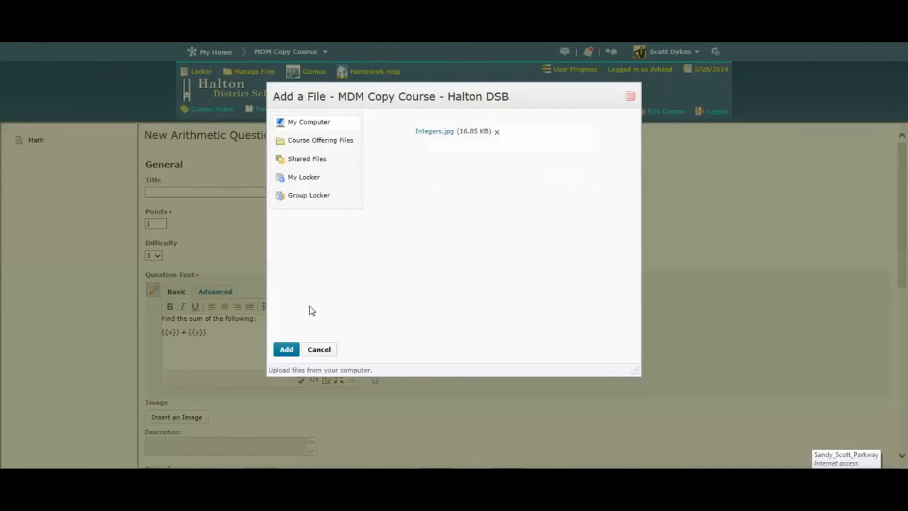
click(286, 350)
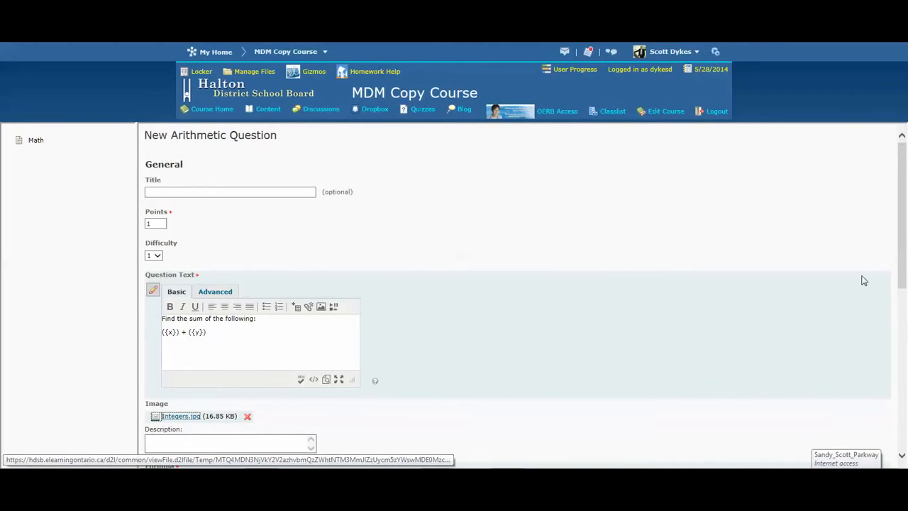
drag(906, 251, 906, 263)
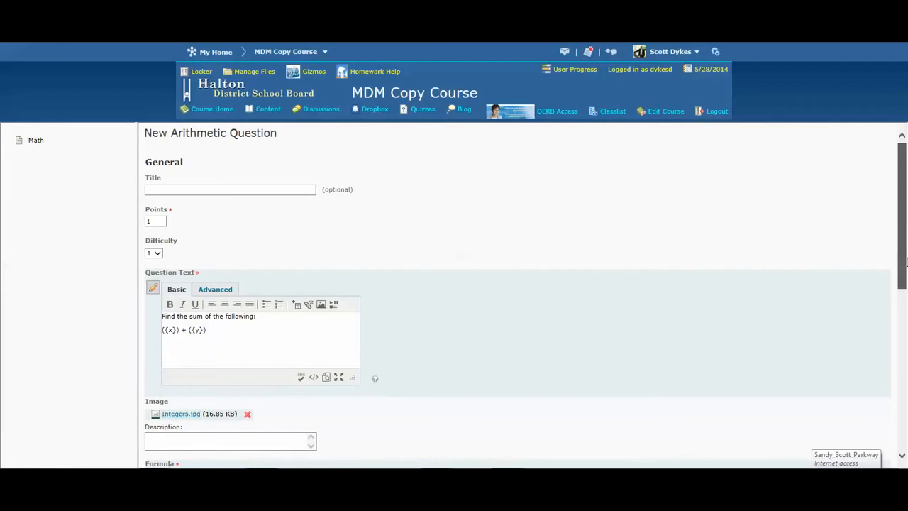
drag(906, 263, 738, 381)
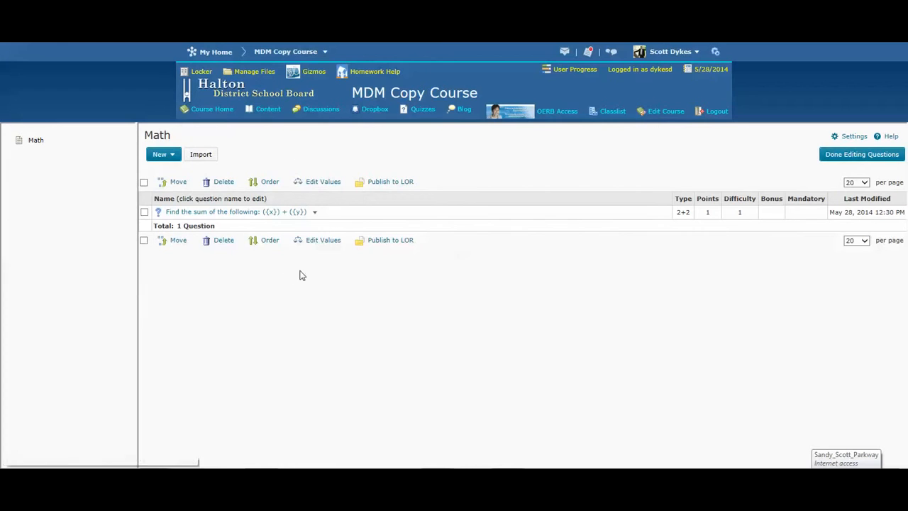
Duplicate the integer-sum arithmetic question until the Math quiz holds four of them, and finish editing the questions.
click(287, 207)
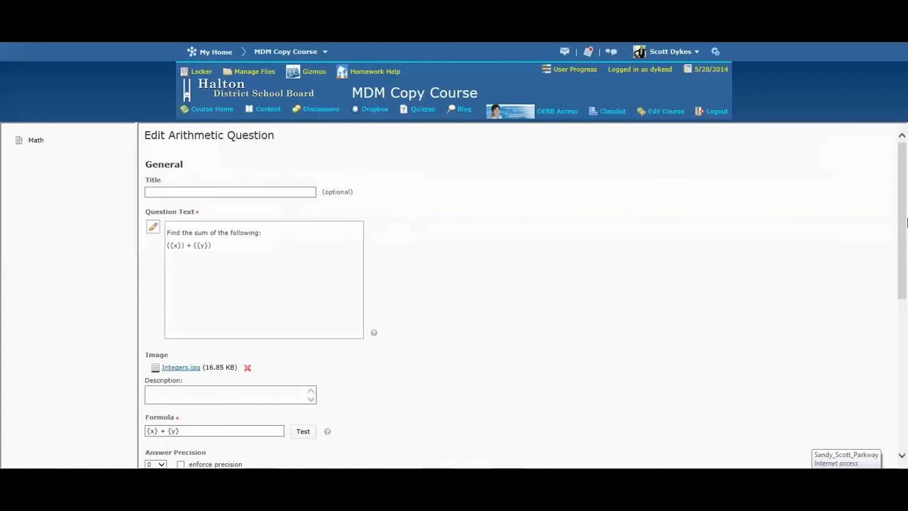
drag(901, 246, 883, 404)
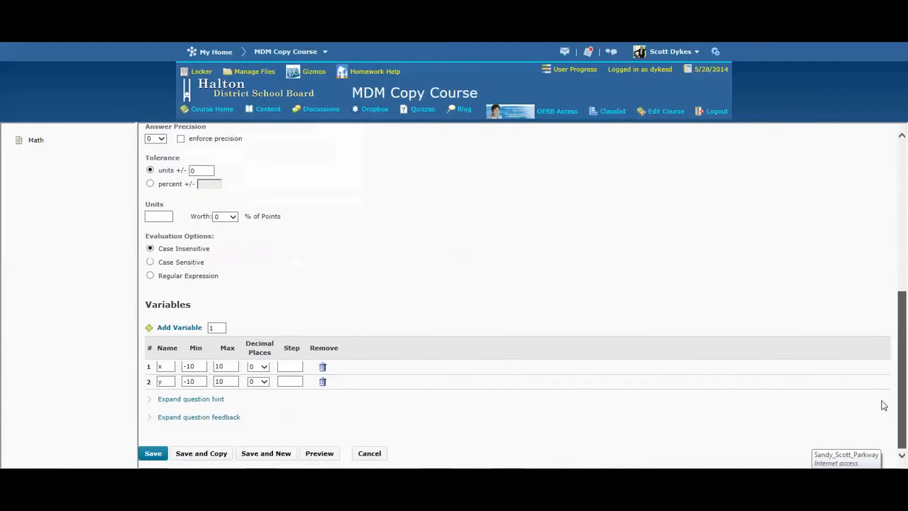
click(245, 456)
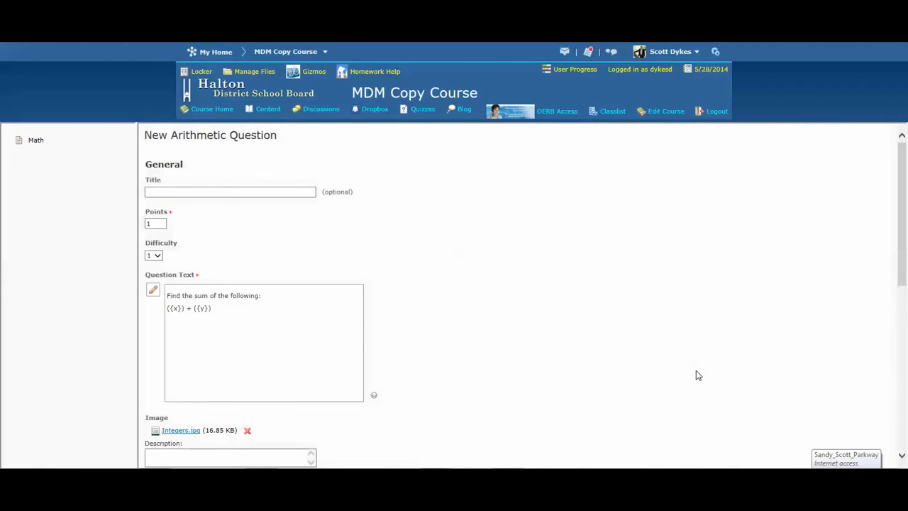
drag(905, 264, 896, 430)
drag(899, 193, 888, 338)
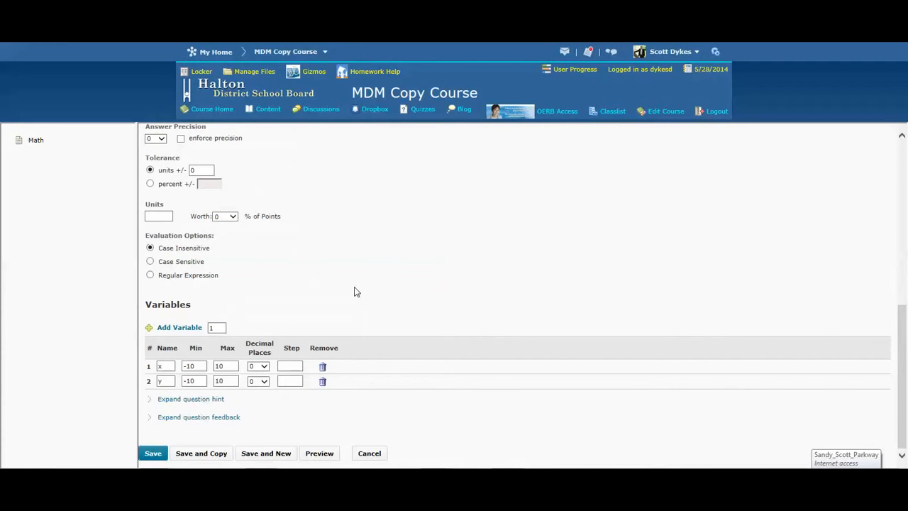
click(156, 453)
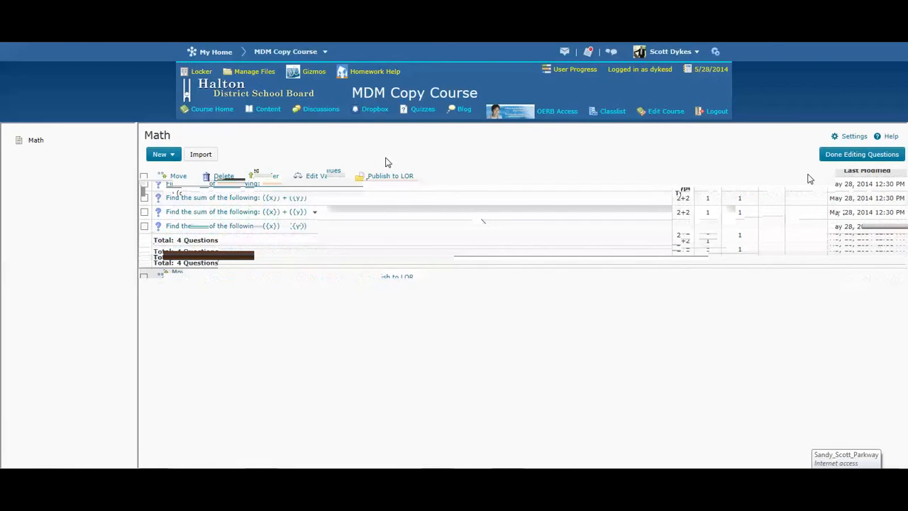
click(863, 156)
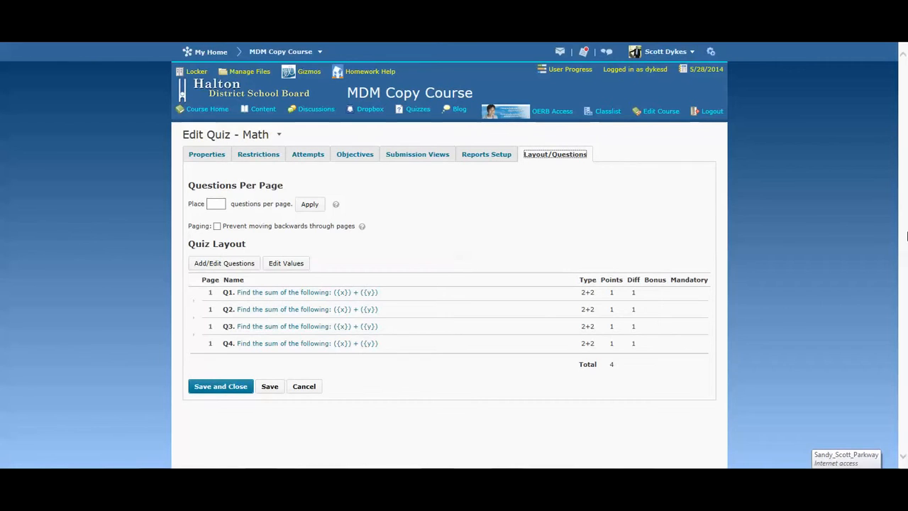
Add an additional submission view to the Math quiz and name it "Answers".
click(428, 157)
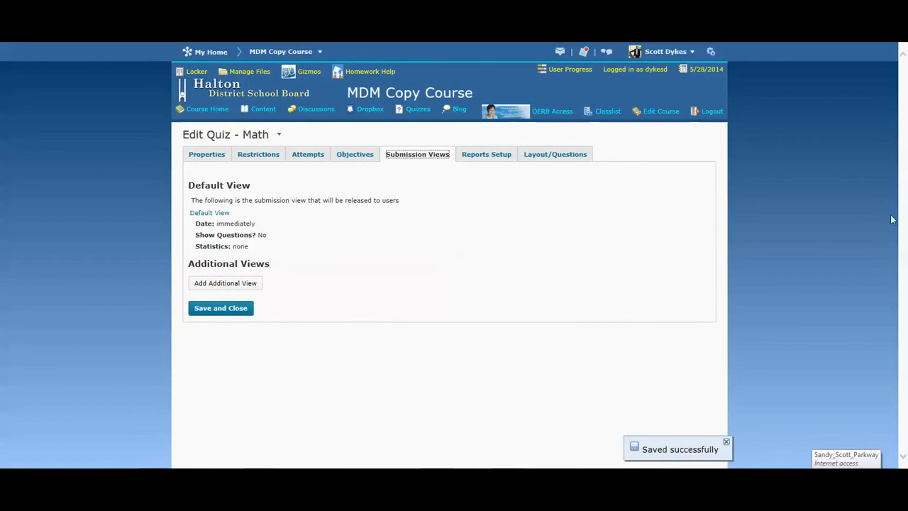
click(214, 286)
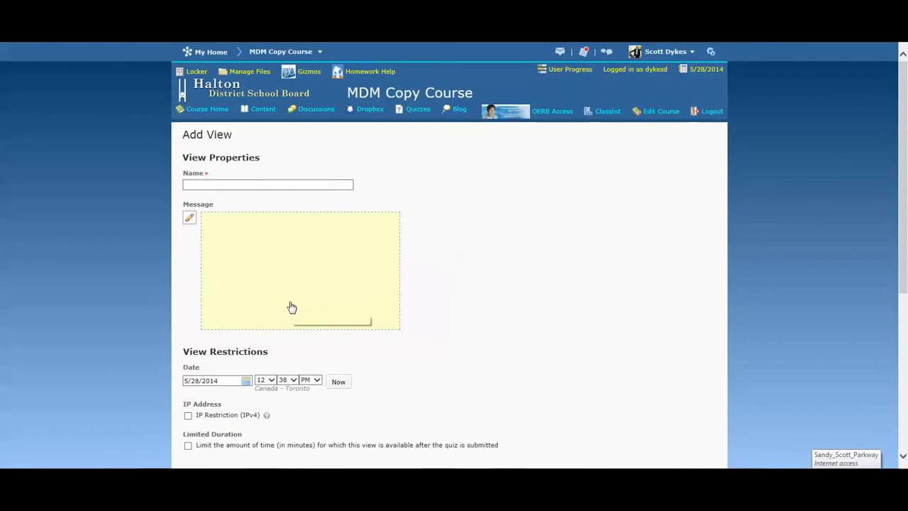
click(252, 183)
text(A)
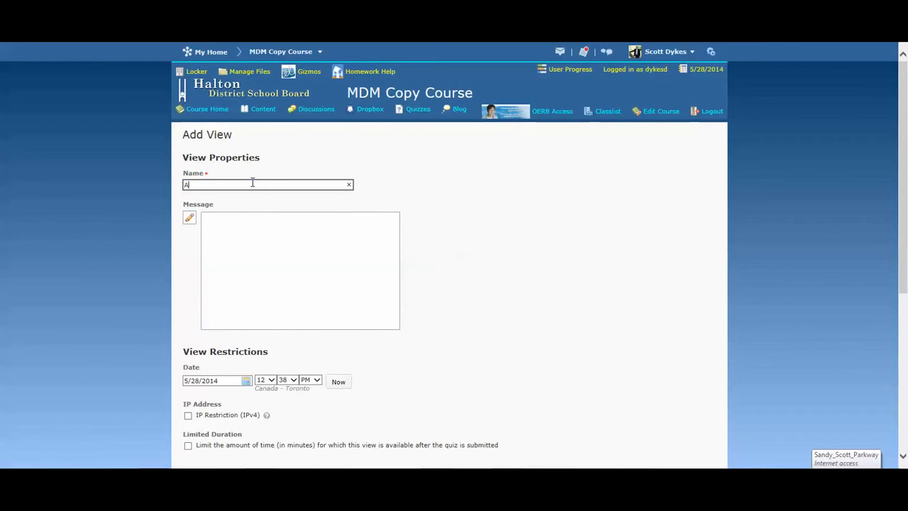
text(nswers)
Set the Answers view to show all questions with user responses and the question answers, and save the view.
scroll(892, 280, down, 2)
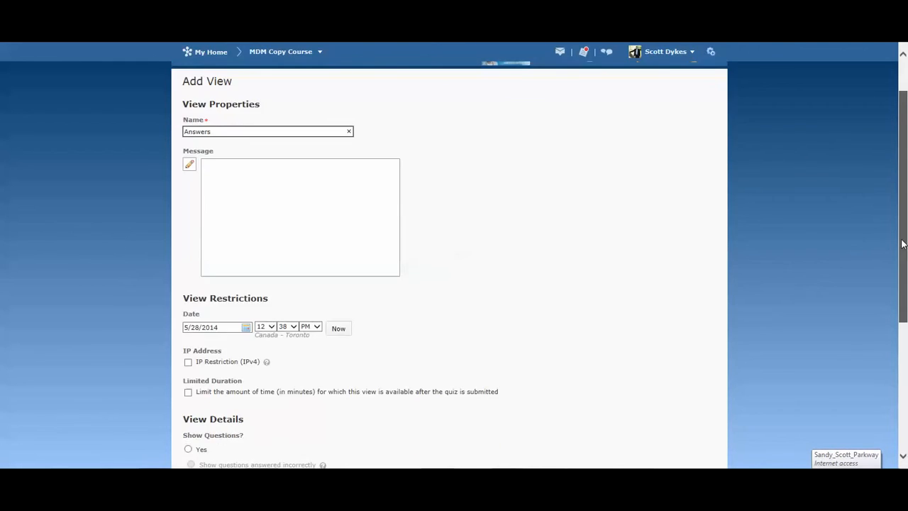
scroll(892, 279, down, 3)
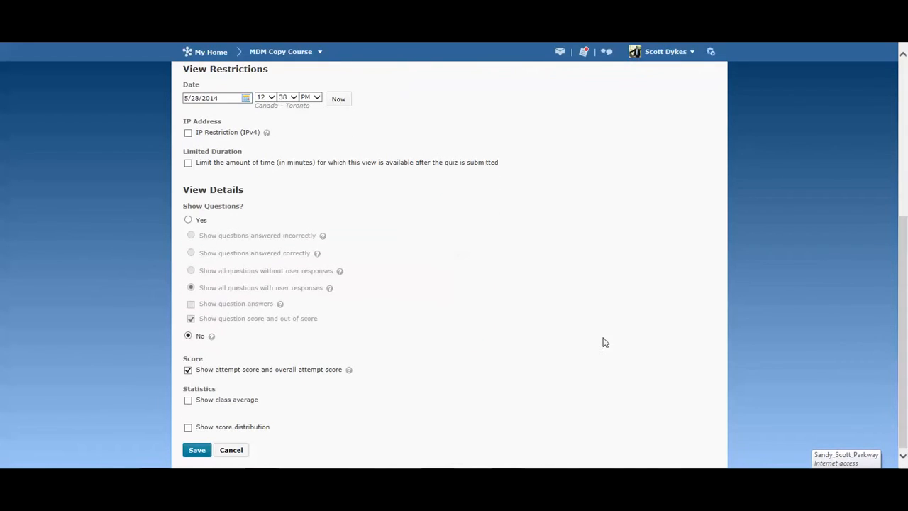
click(188, 220)
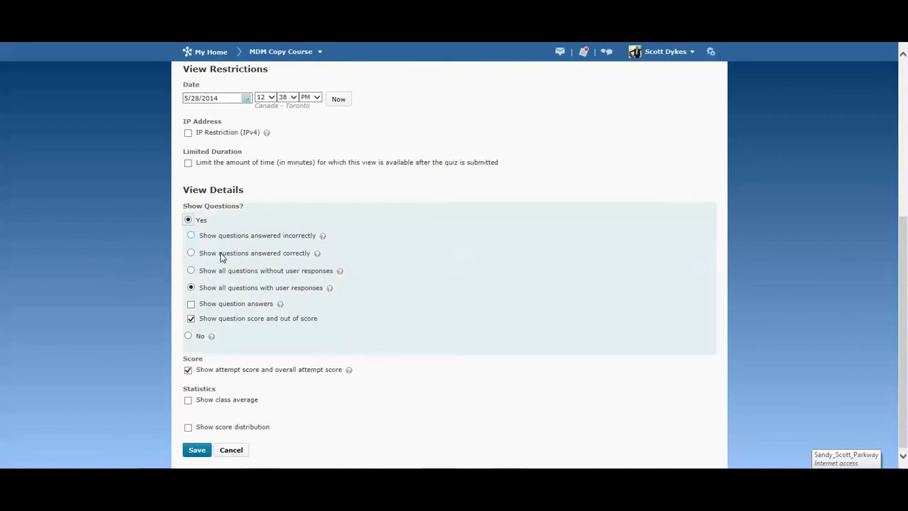
click(191, 305)
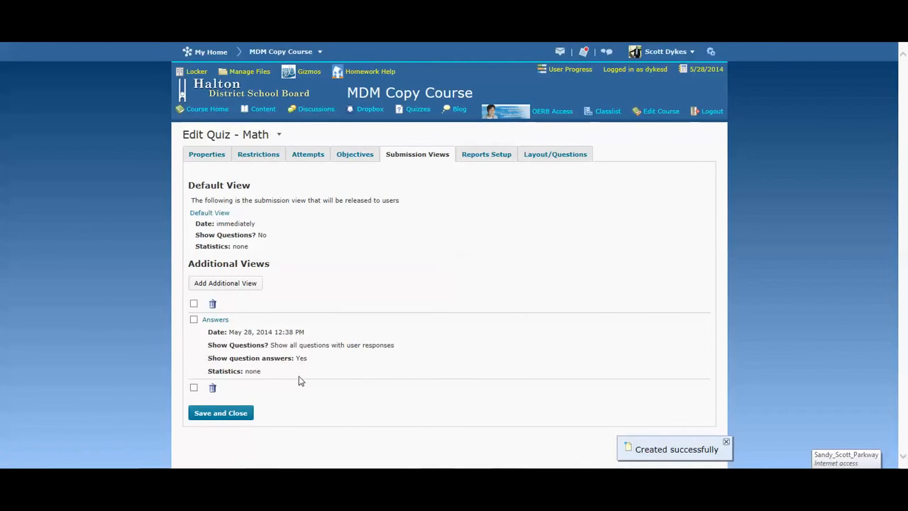
Return to the course's quiz list and start a preview of the last Math quiz.
click(417, 113)
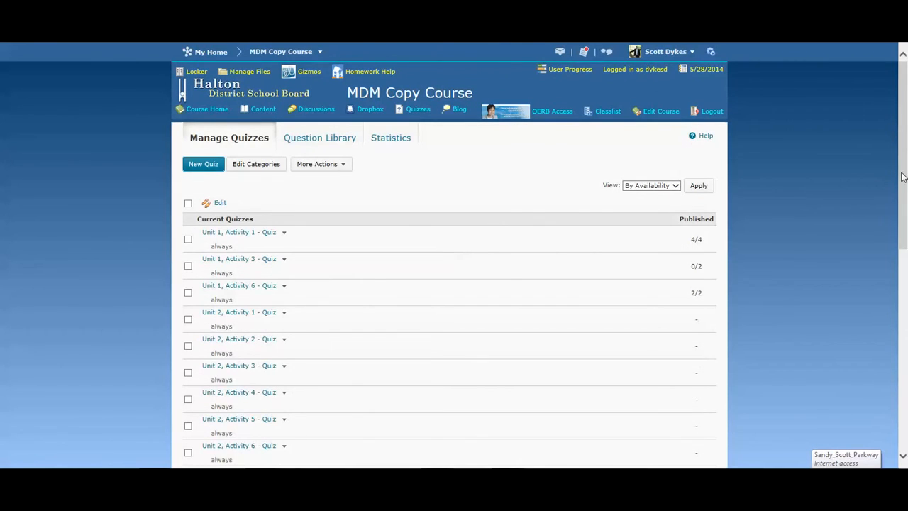
drag(903, 176, 843, 358)
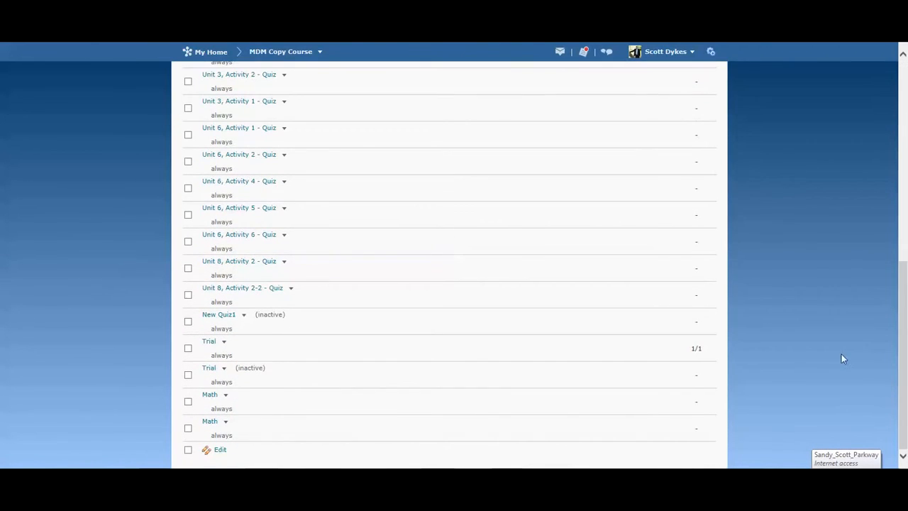
click(226, 424)
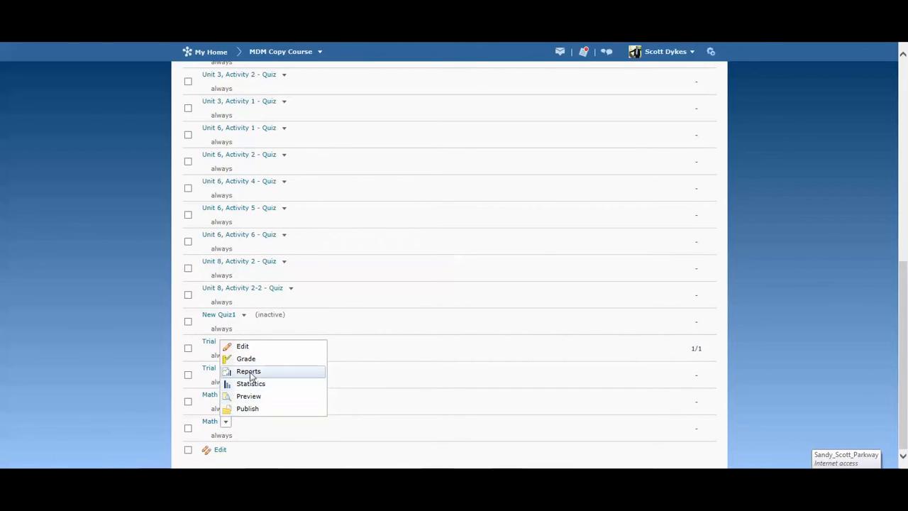
click(330, 405)
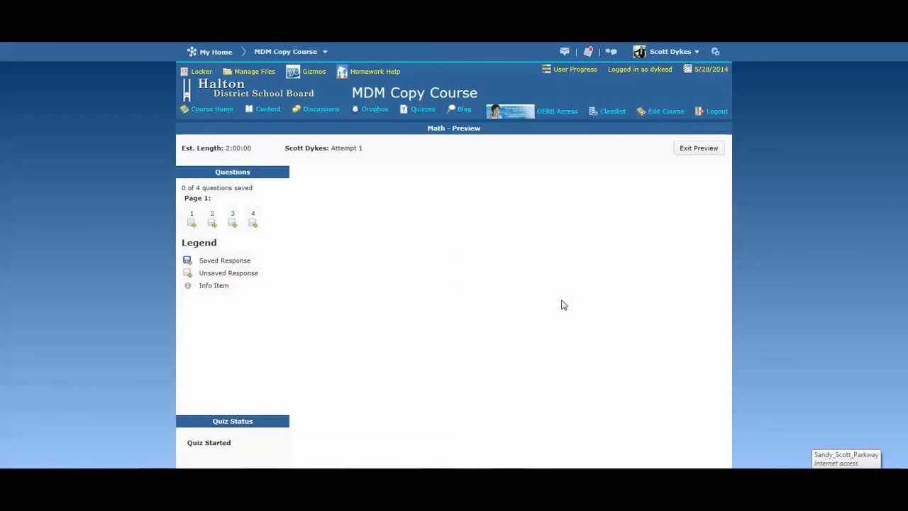
Answer question 1 of the preview with 1 and question 2 with -3.
drag(730, 201, 732, 236)
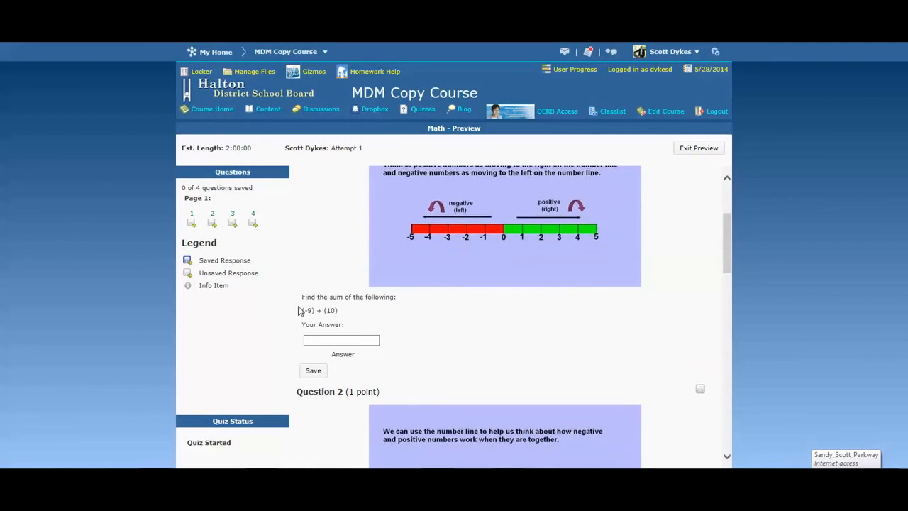
click(326, 341)
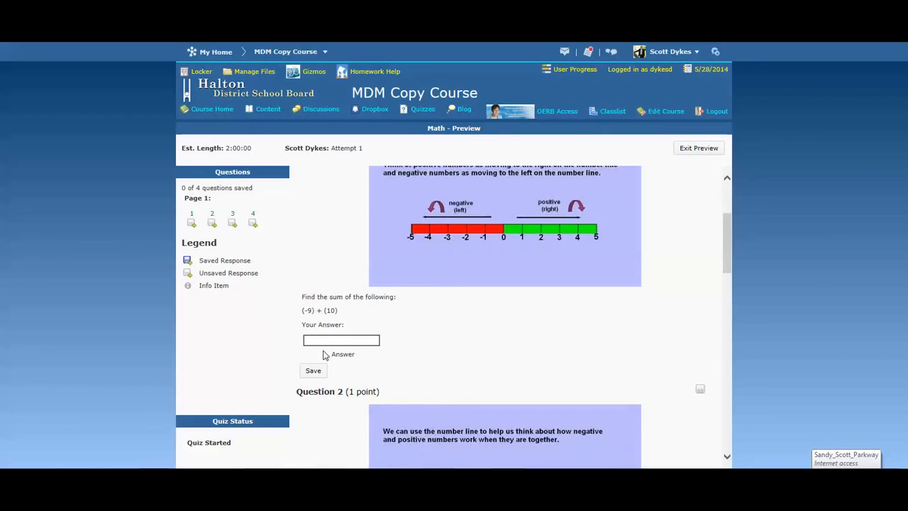
text(1)
drag(730, 229, 733, 260)
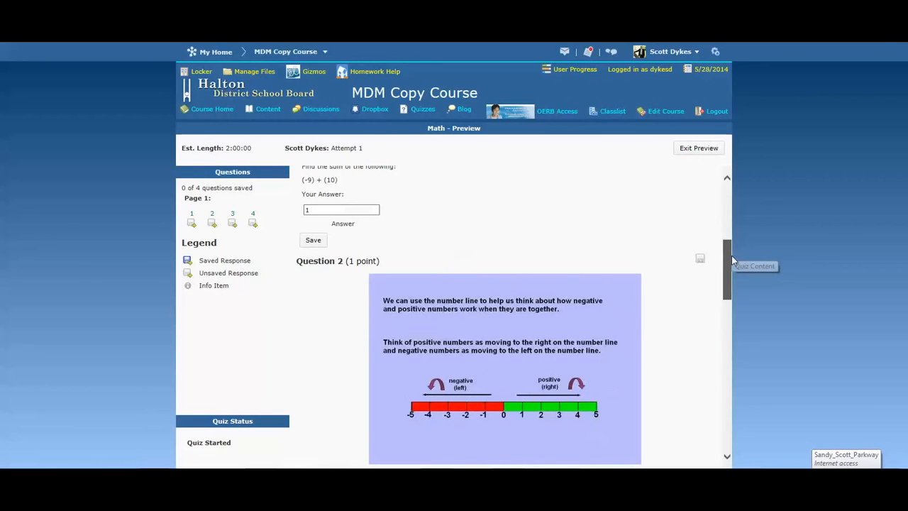
scroll(732, 260, down, 2)
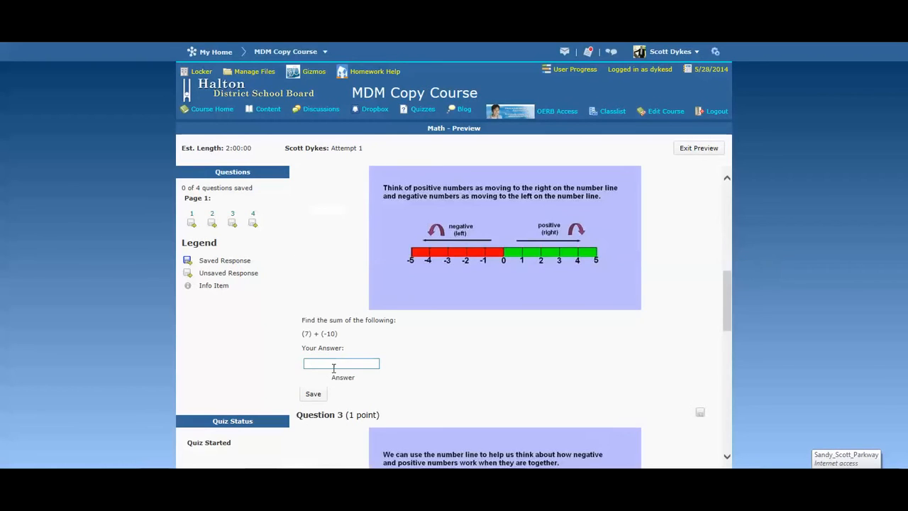
click(342, 365)
text(-3)
Answer question 3 with 7 and question 4 with -1, and save all responses.
drag(725, 290, 724, 352)
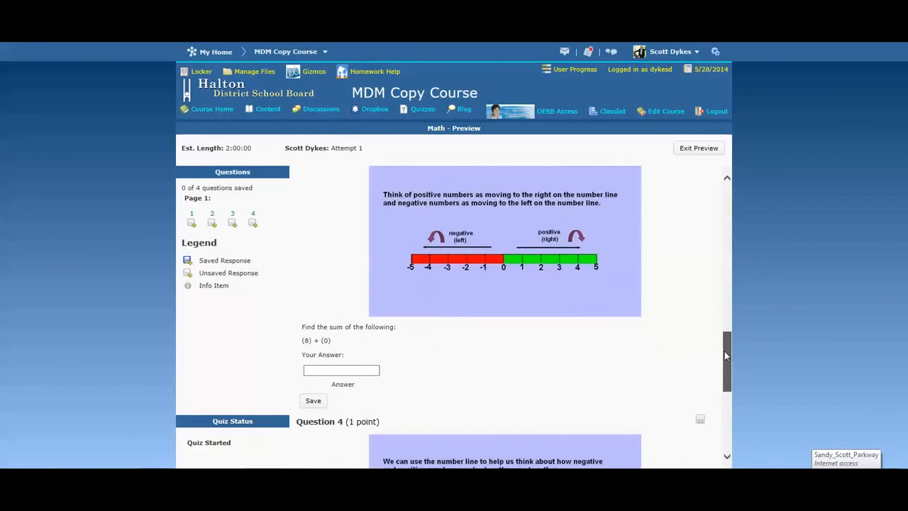
click(341, 368)
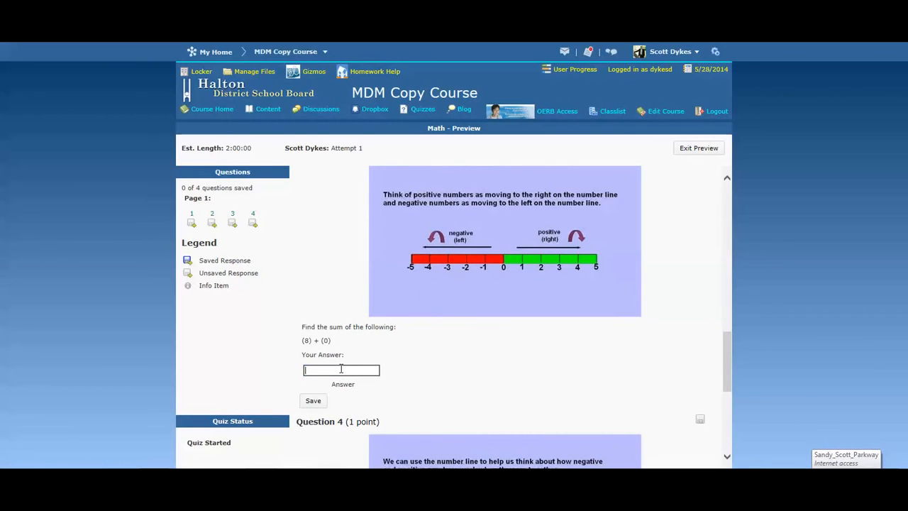
text(7)
click(721, 400)
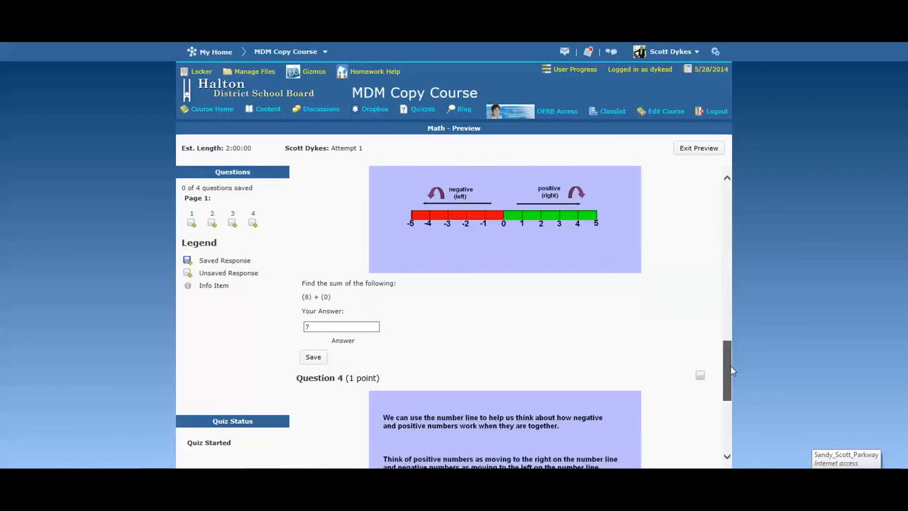
scroll(722, 400, down, 2)
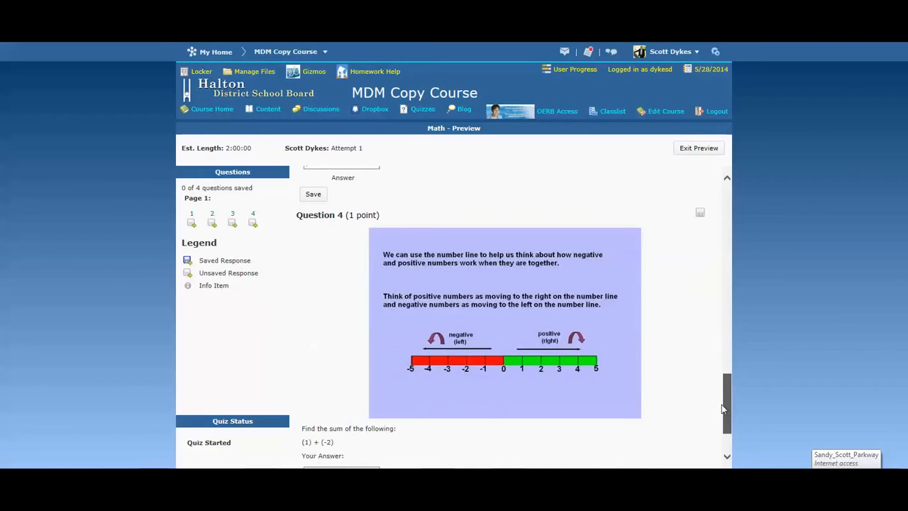
scroll(721, 404, down, 2)
click(341, 394)
text(-)
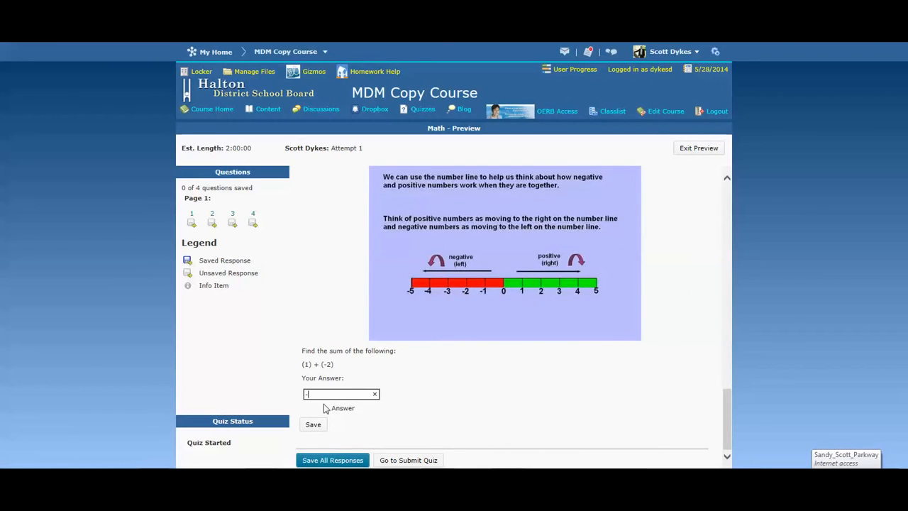
text(1)
click(322, 461)
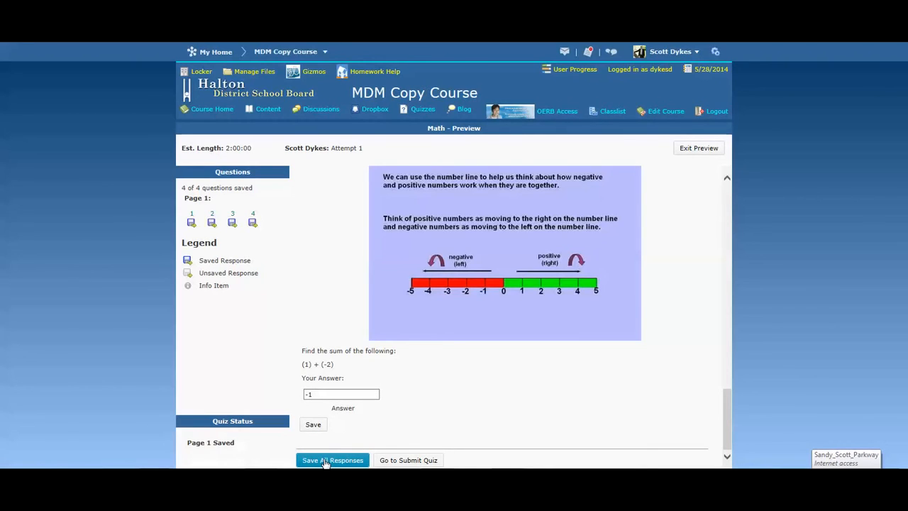